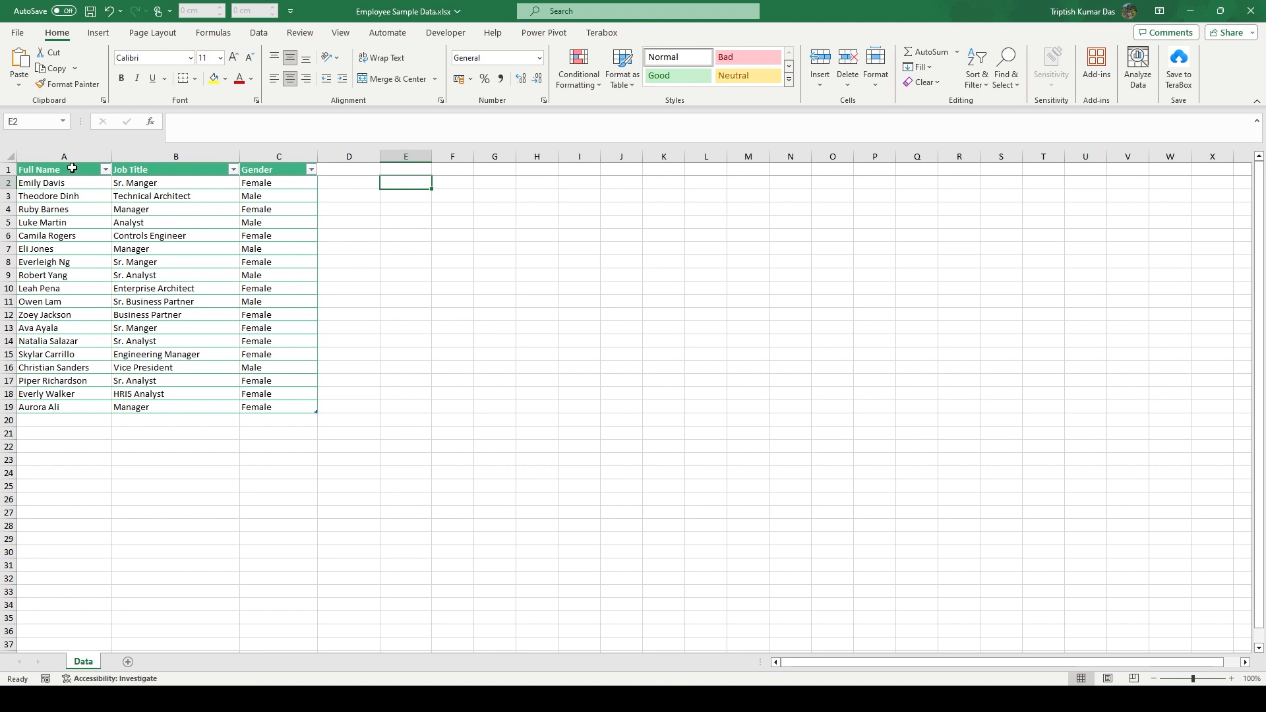
Examine the Full Name, Job Title and Gender columns of the employee table
left_click(66, 156)
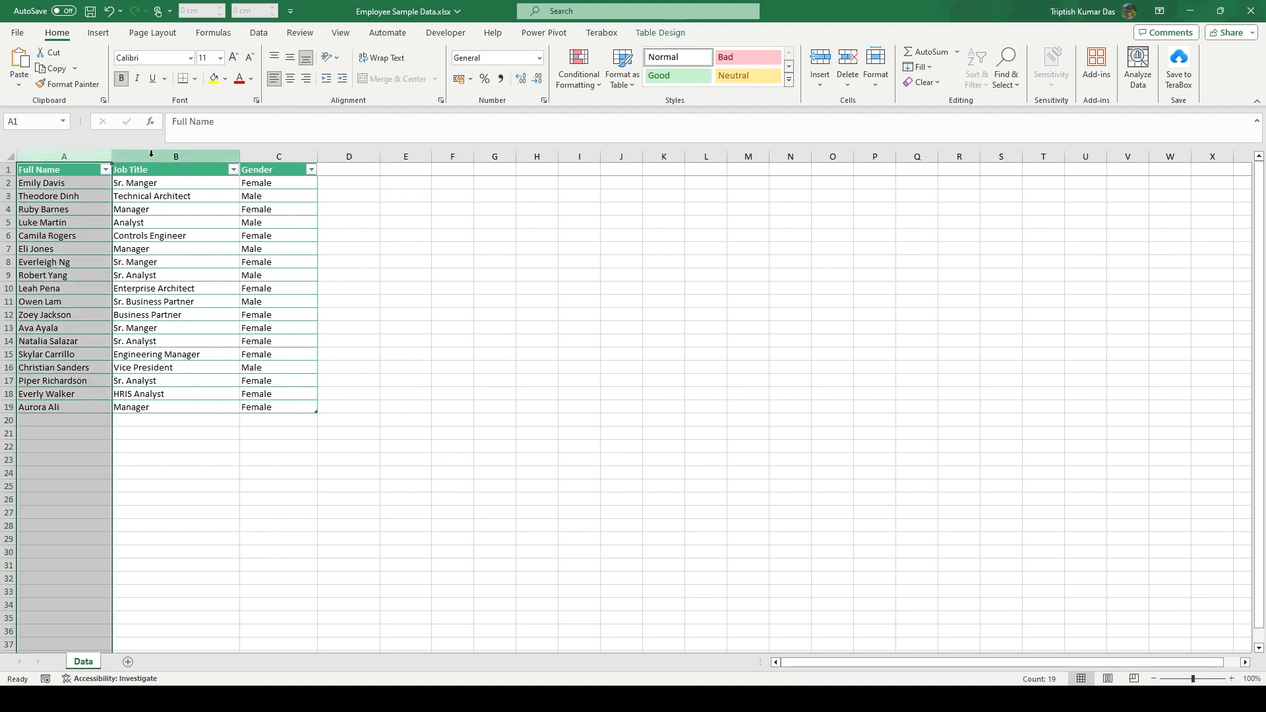
left_click(151, 156)
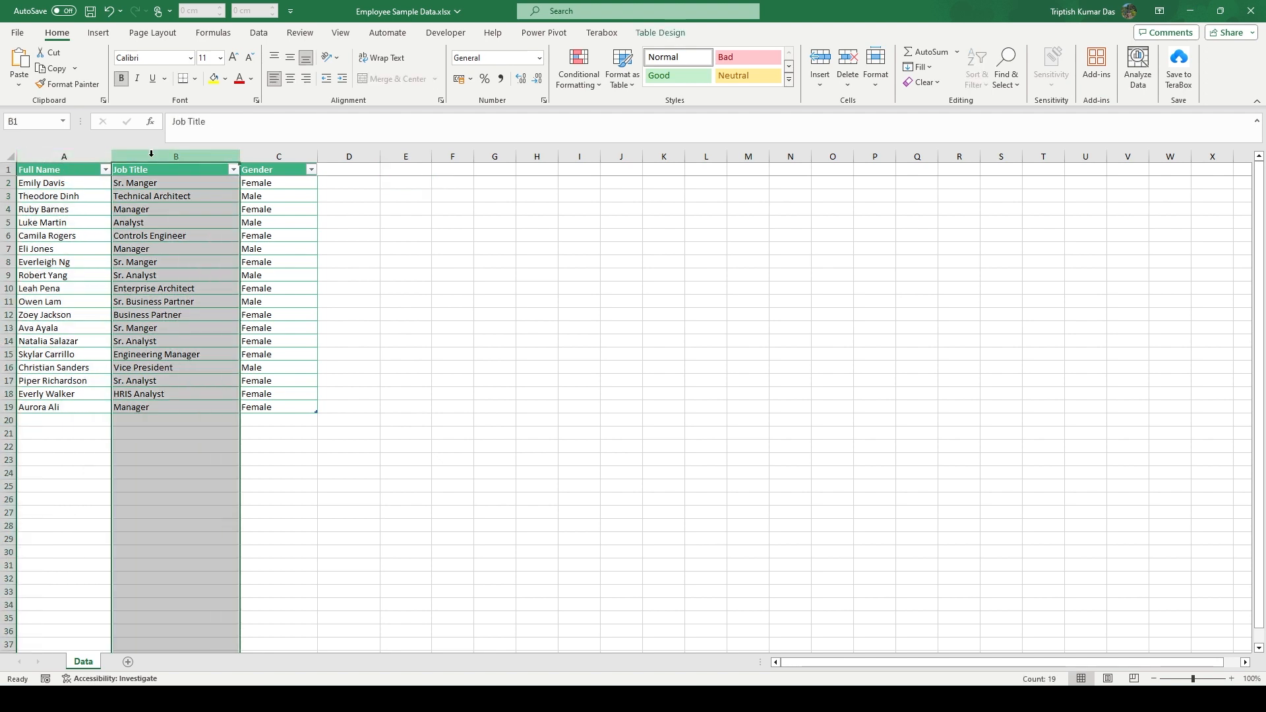
left_click(261, 154)
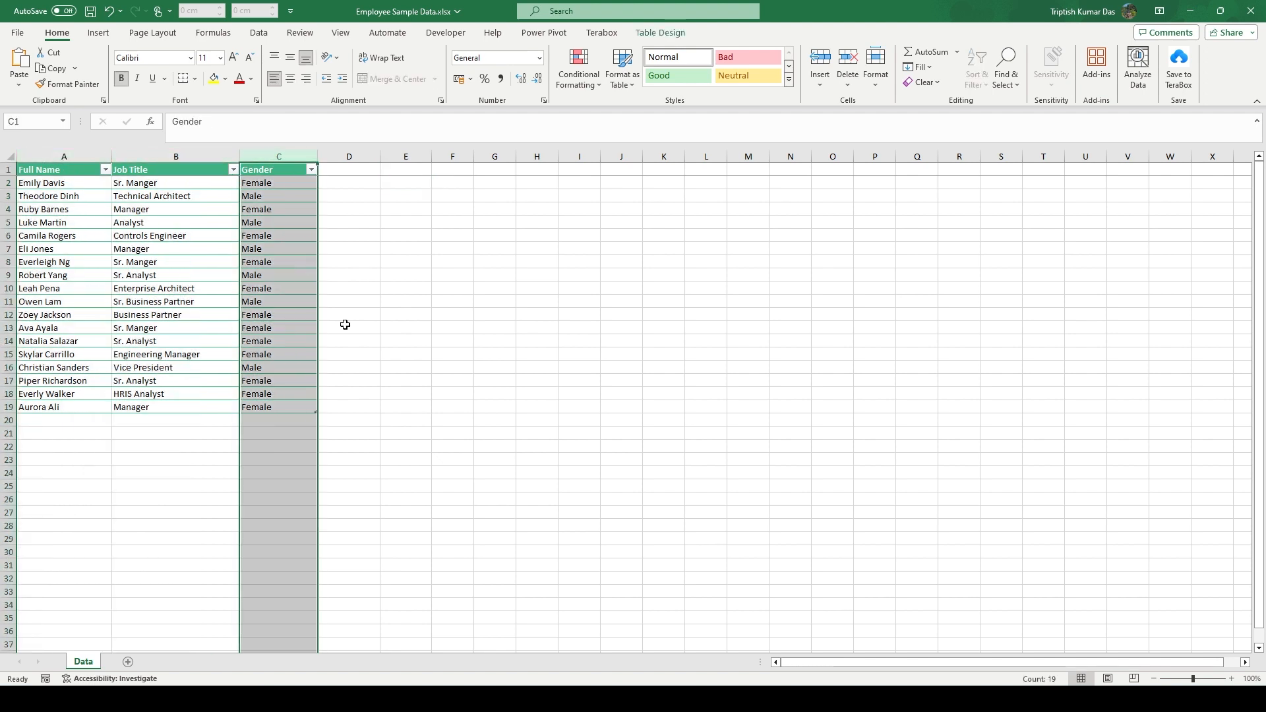
left_click(407, 185)
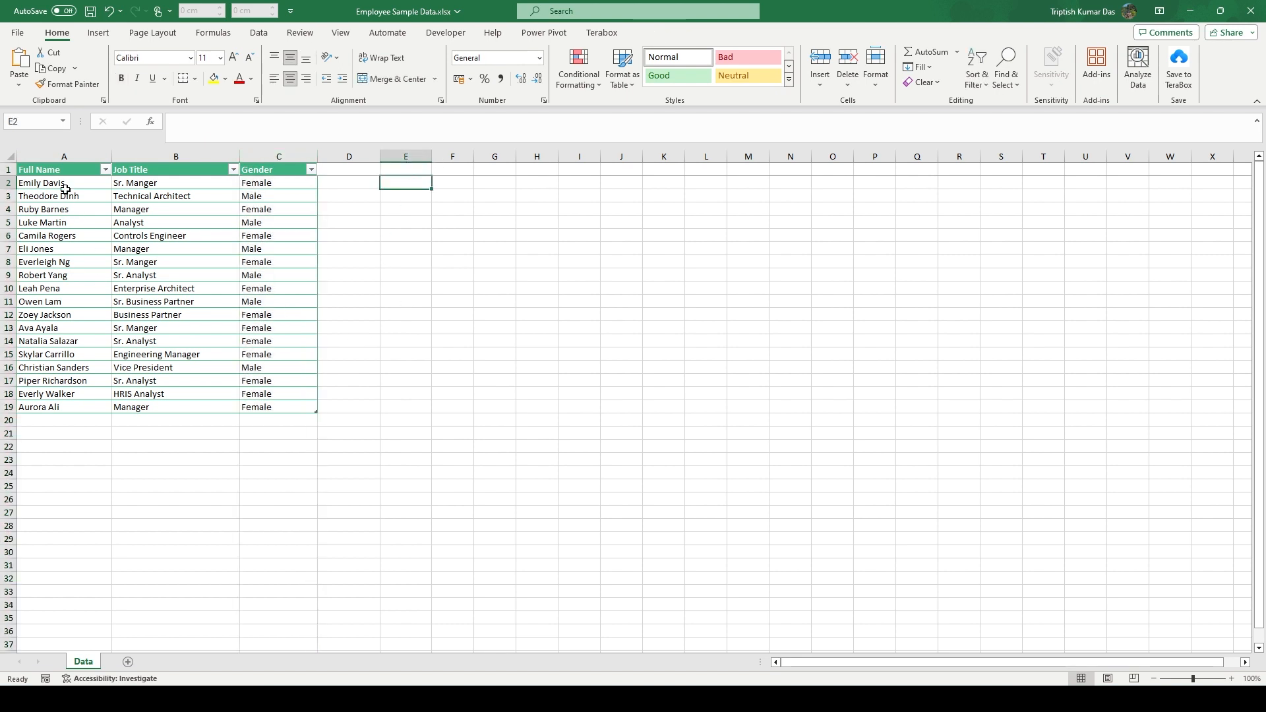
left_click(66, 155)
left_click(161, 154)
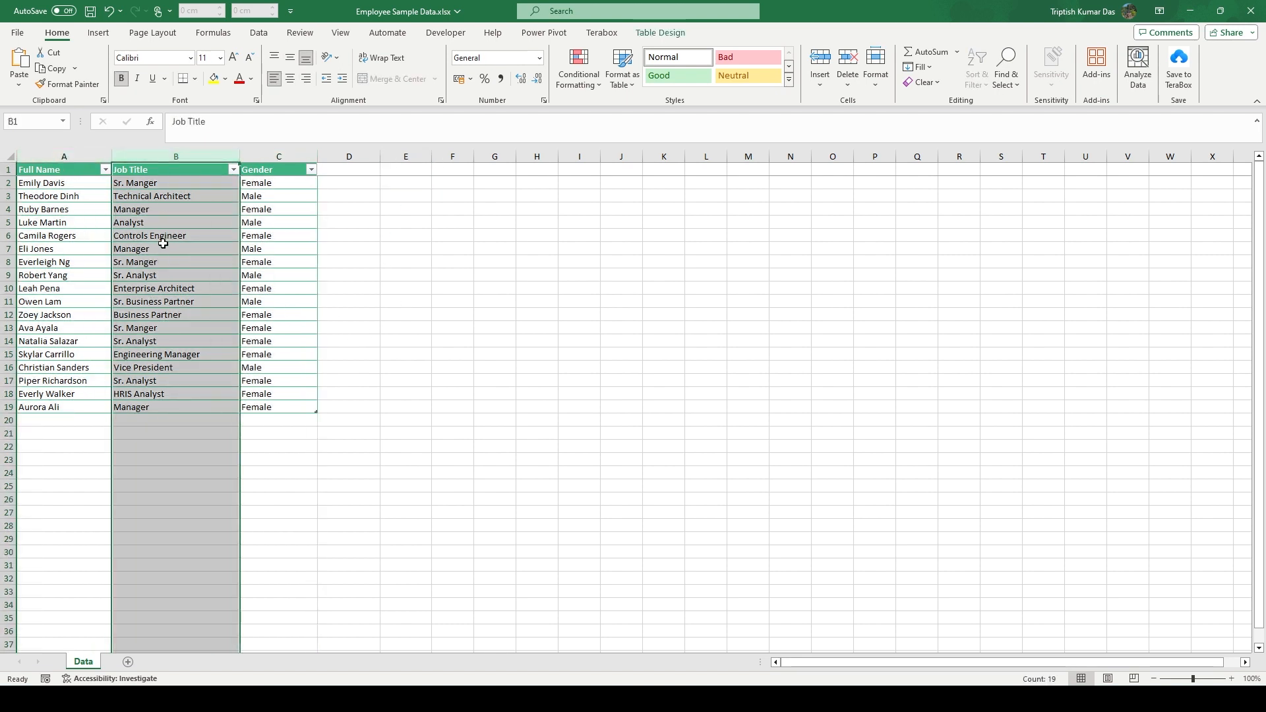
left_click(55, 154)
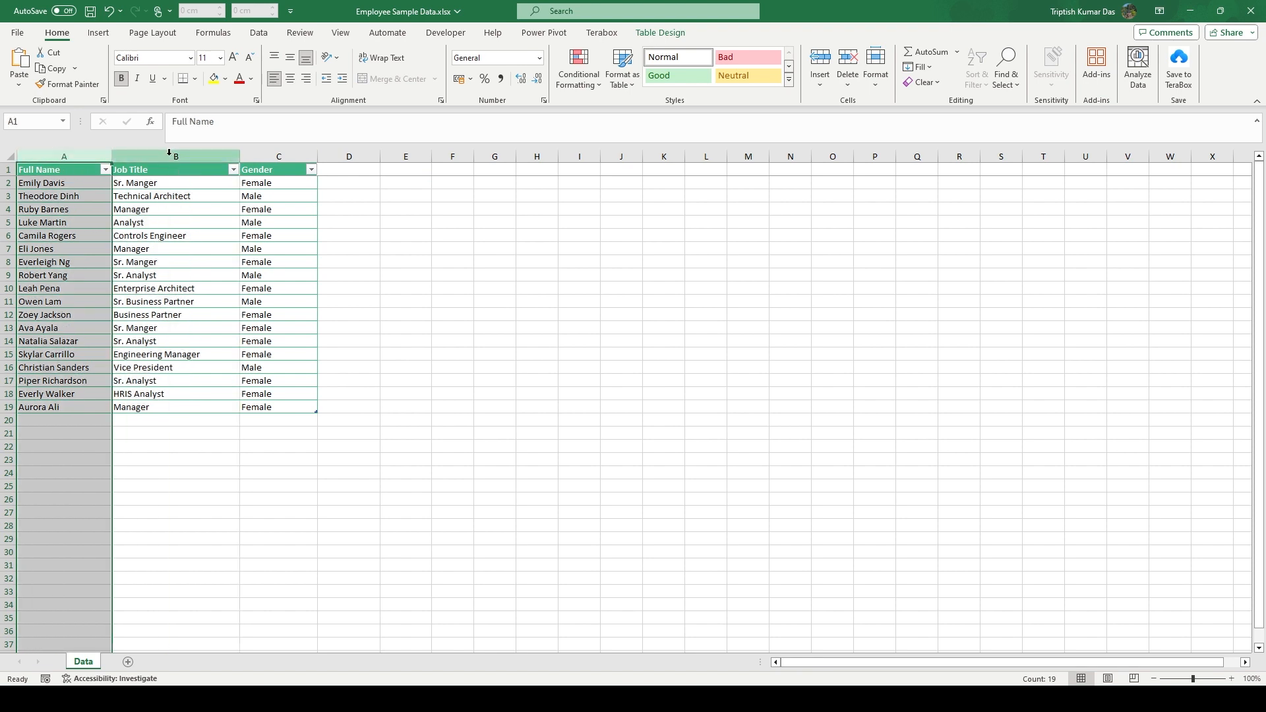
left_click(169, 153)
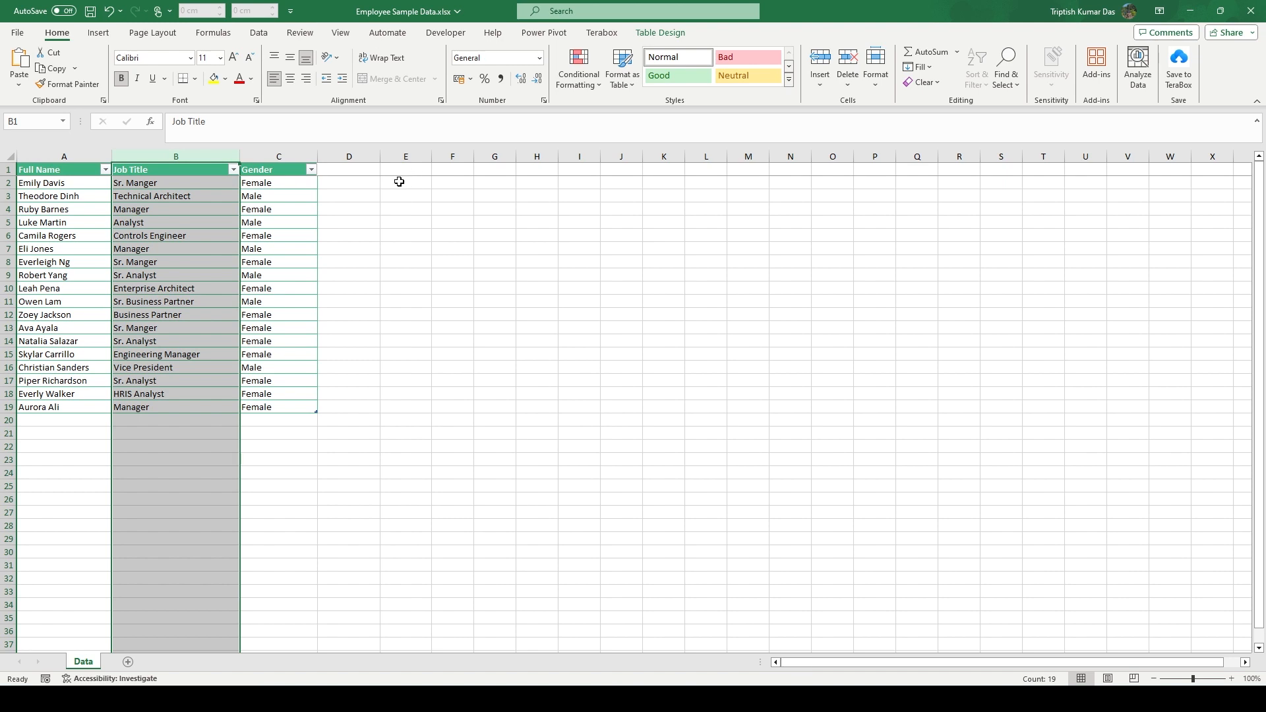
Enter =CONCATENATE(A2,B2) in cell E2 and widen column E to fit the combined text
left_click(398, 182)
type("=")
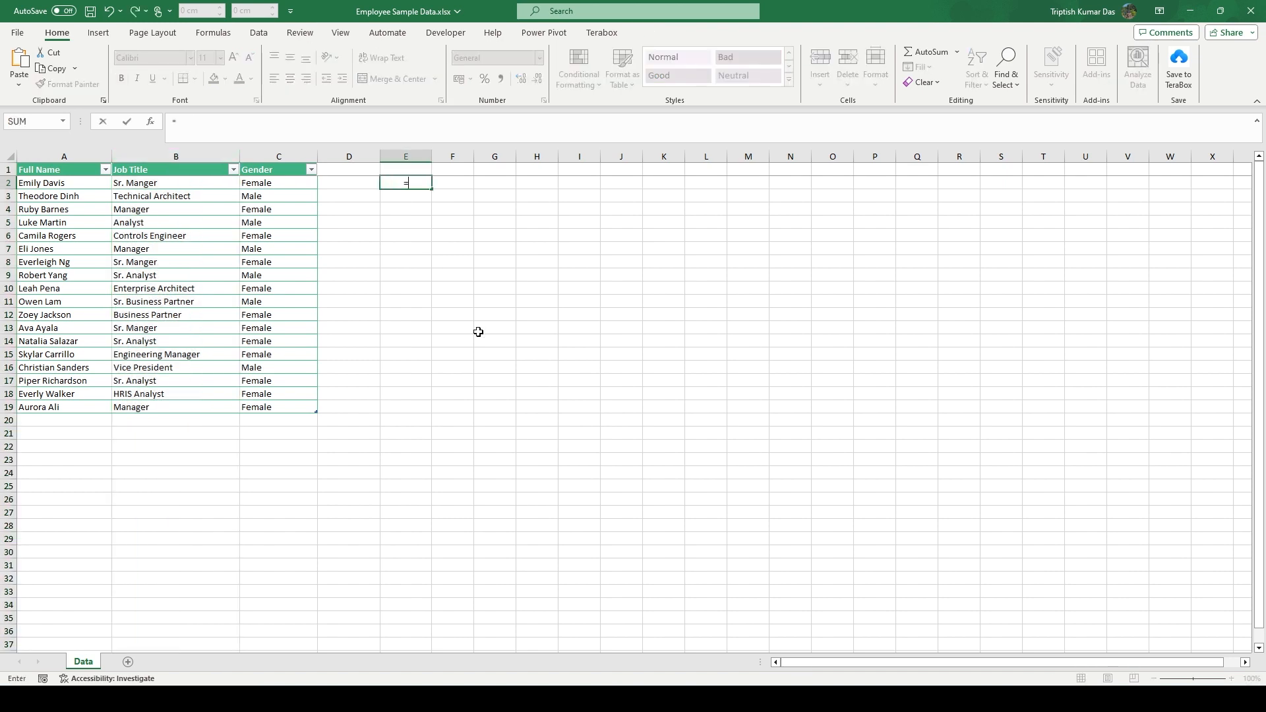
type("con")
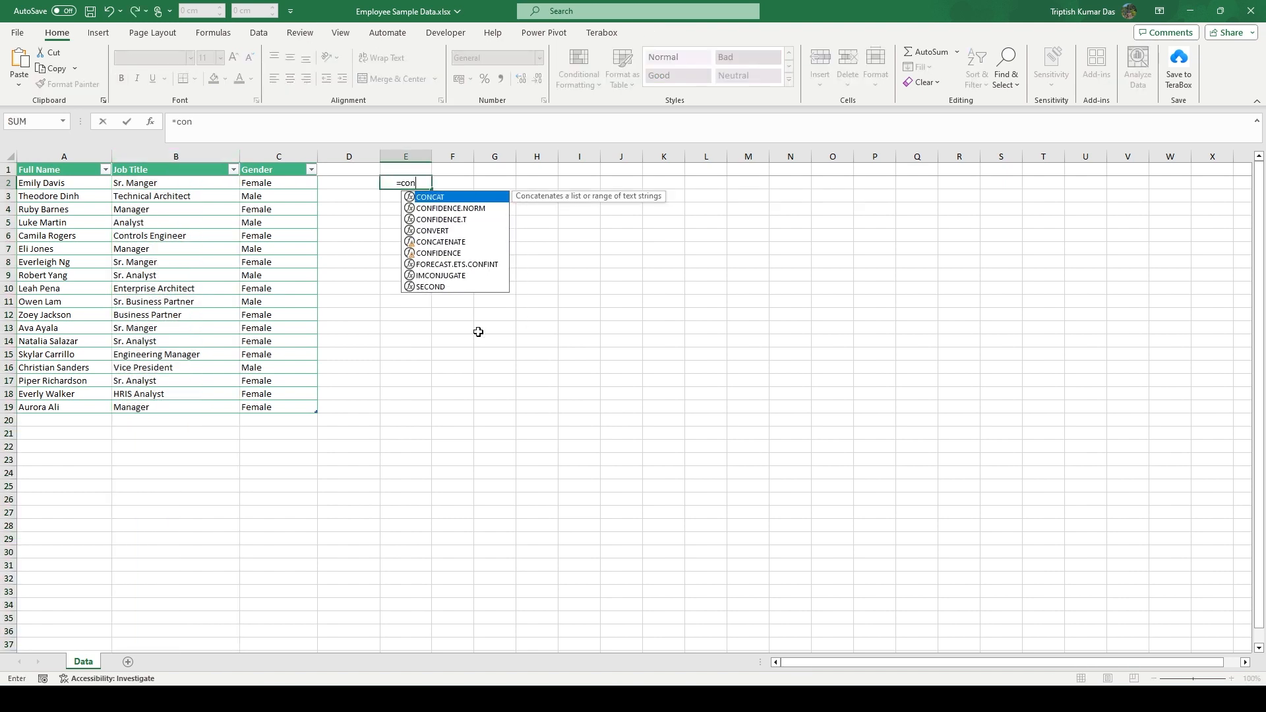
type("t")
key("BackSpace")
type("cate")
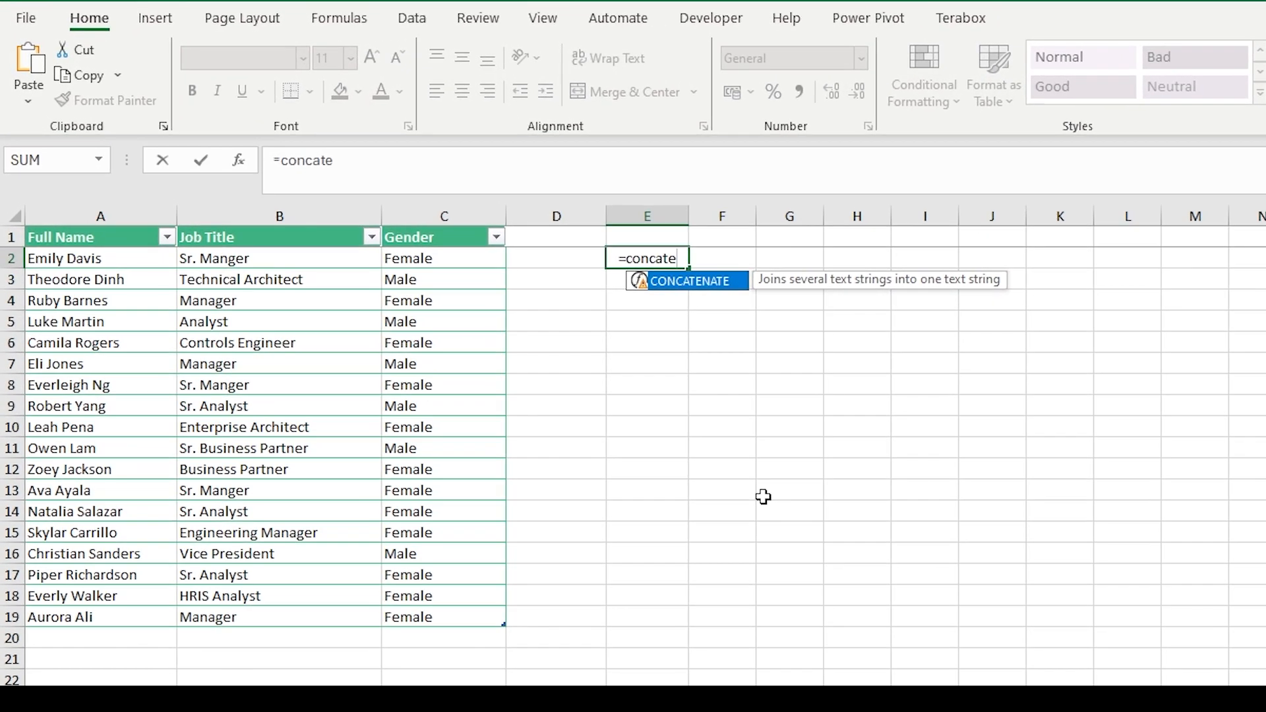
key("Tab")
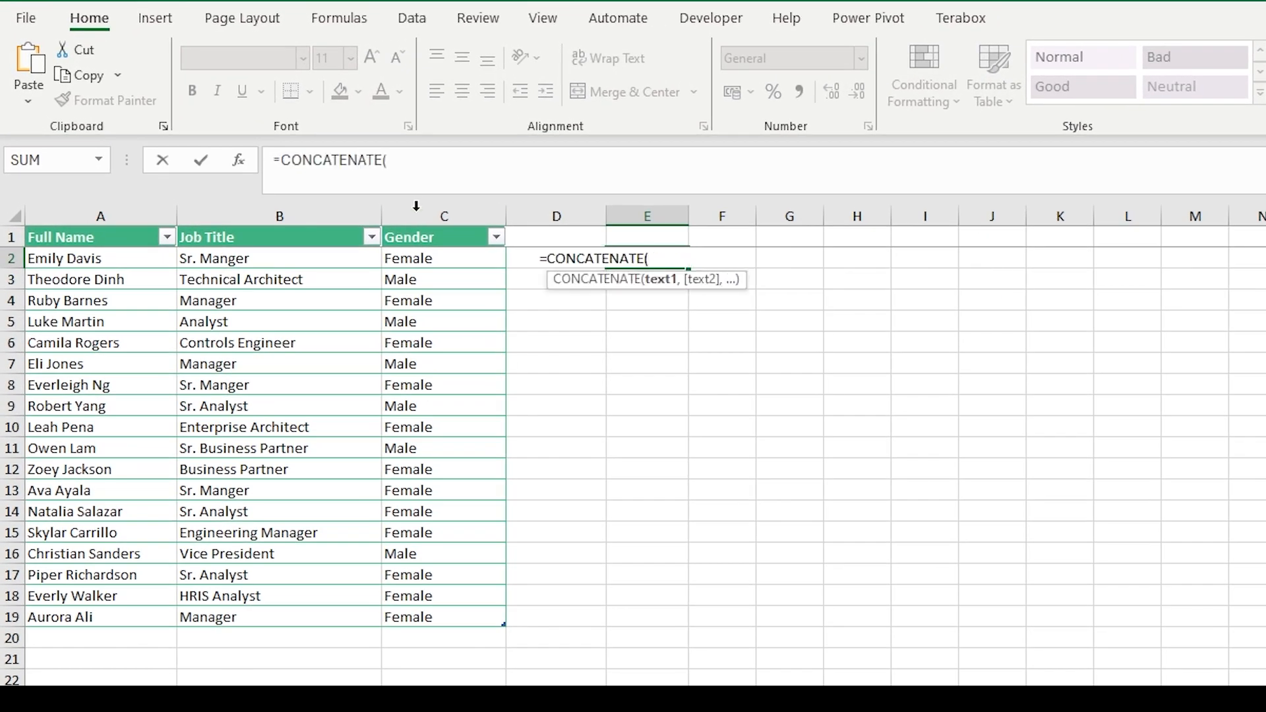
left_click(100, 258)
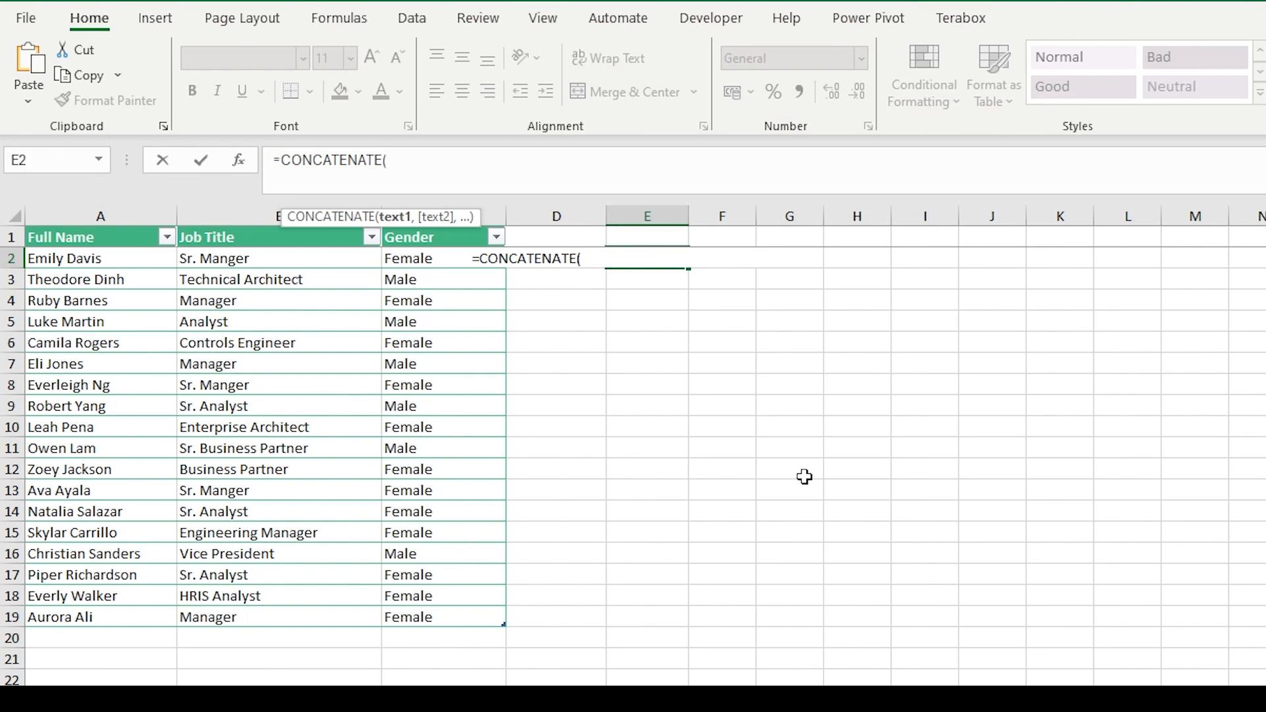
type("A2")
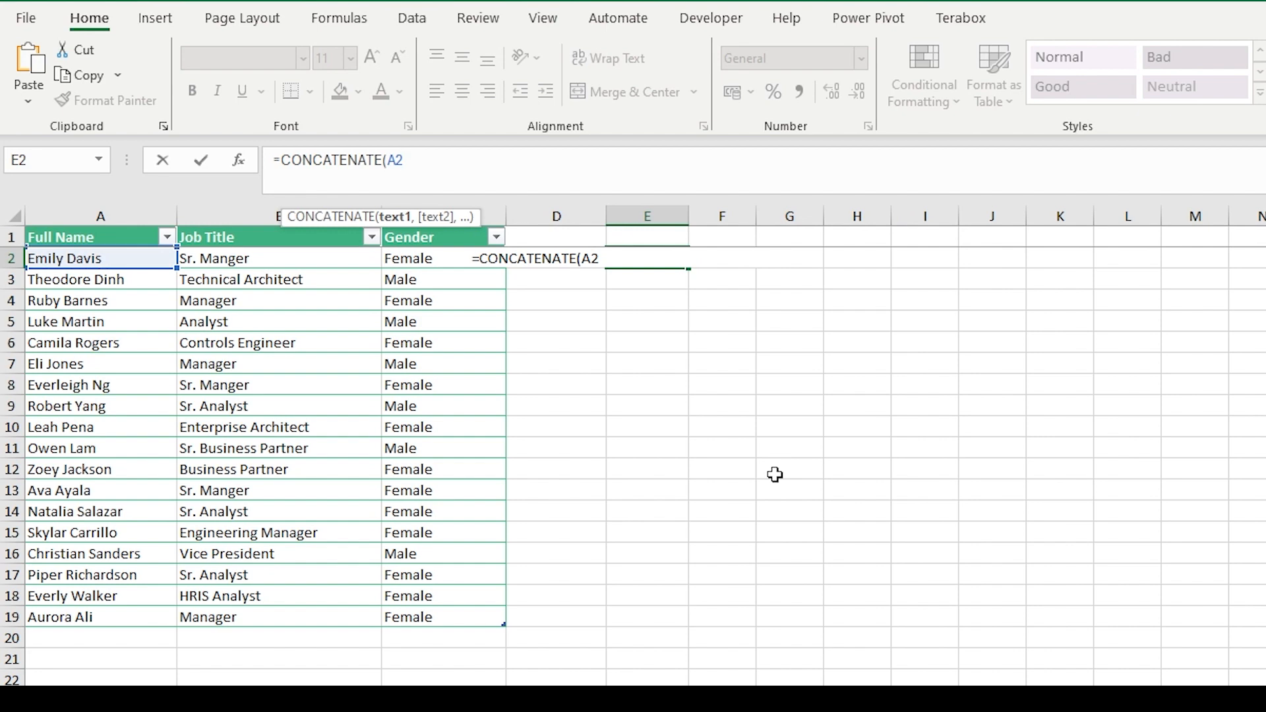
type(",")
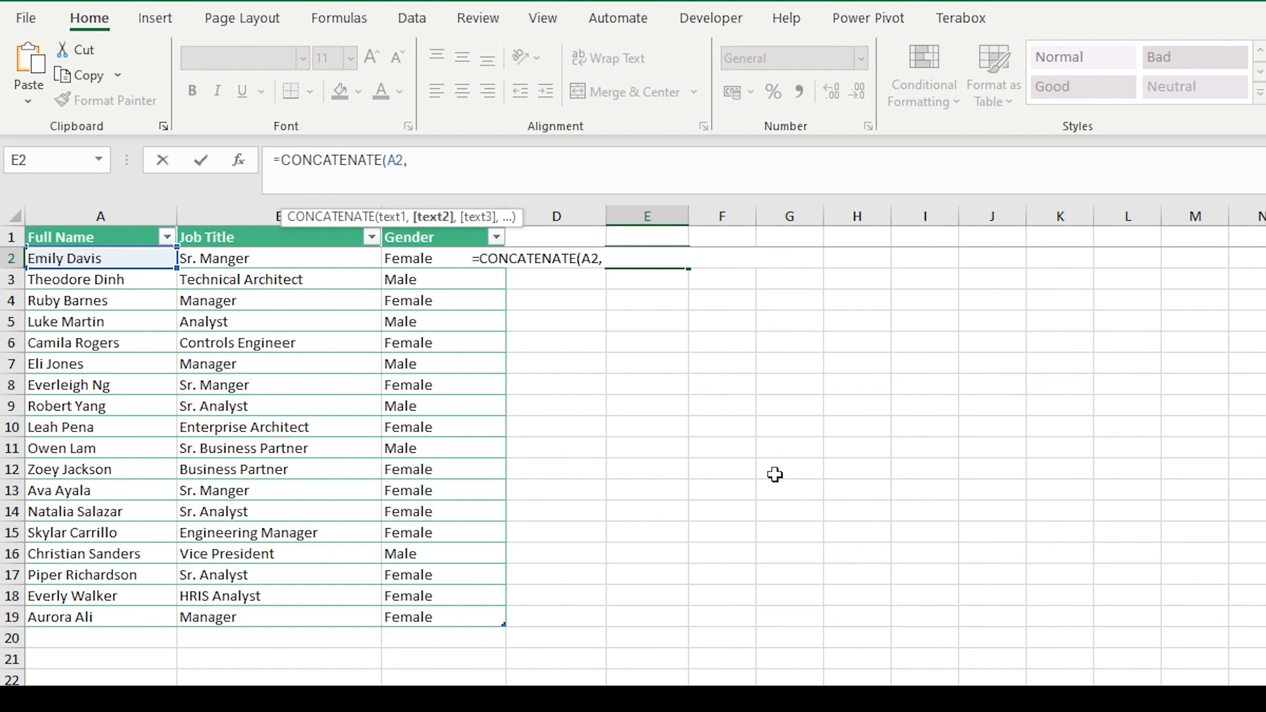
type("B")
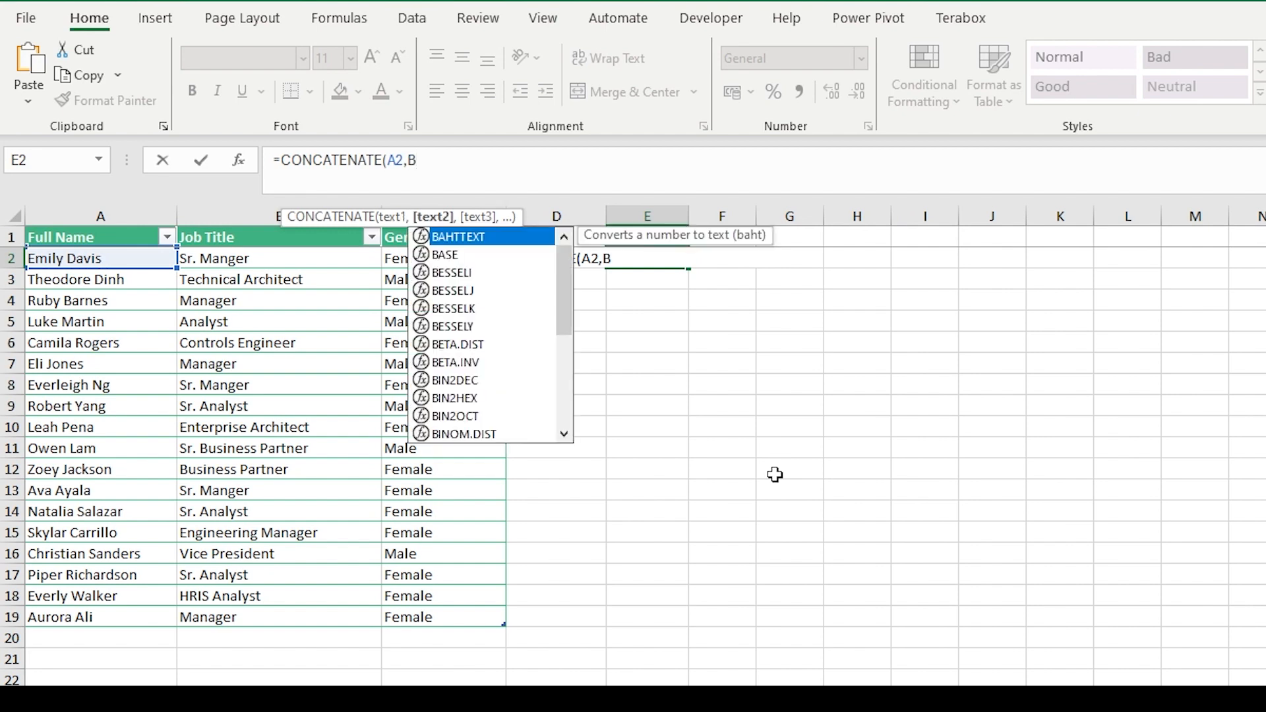
type("2)")
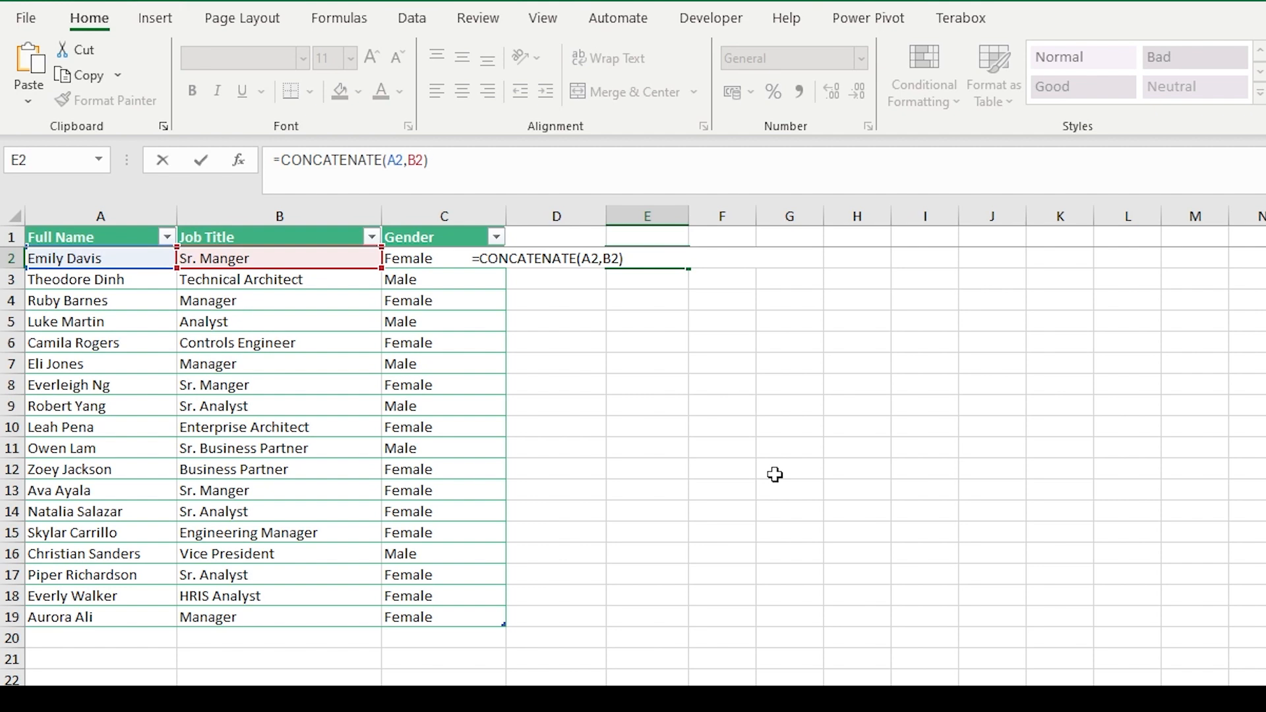
key("Return")
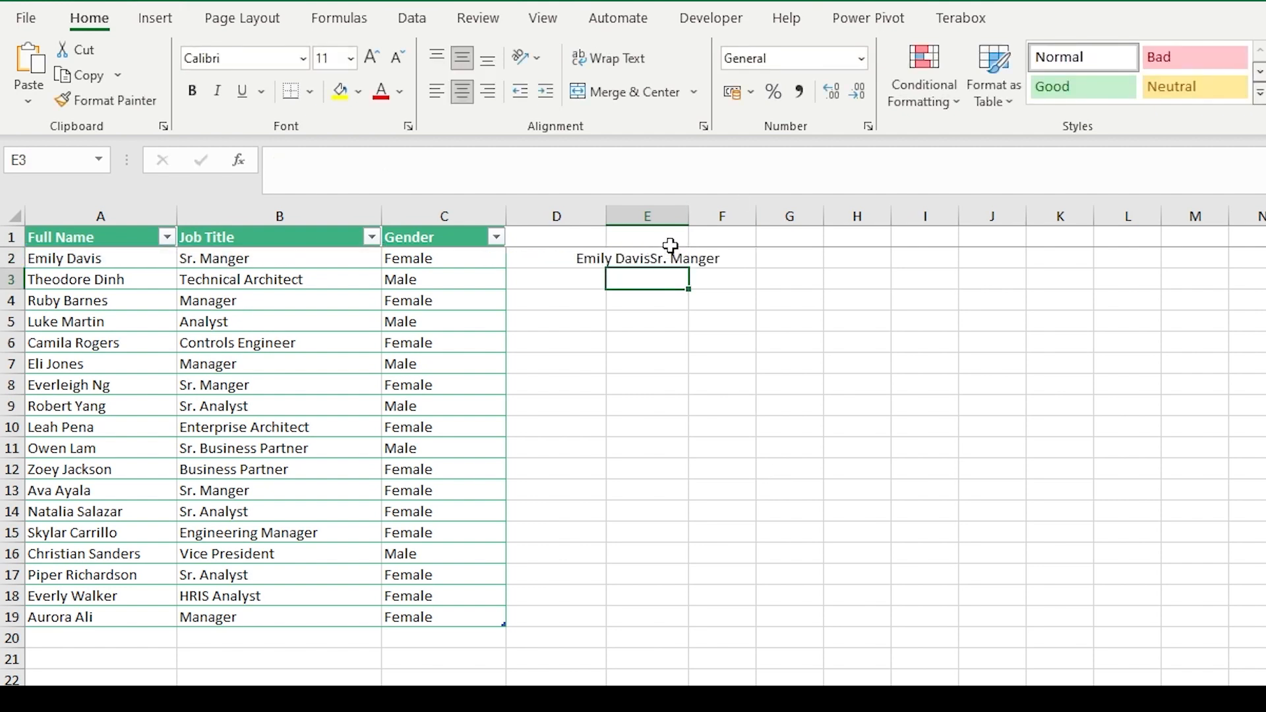
left_click_drag(690, 216, 851, 216)
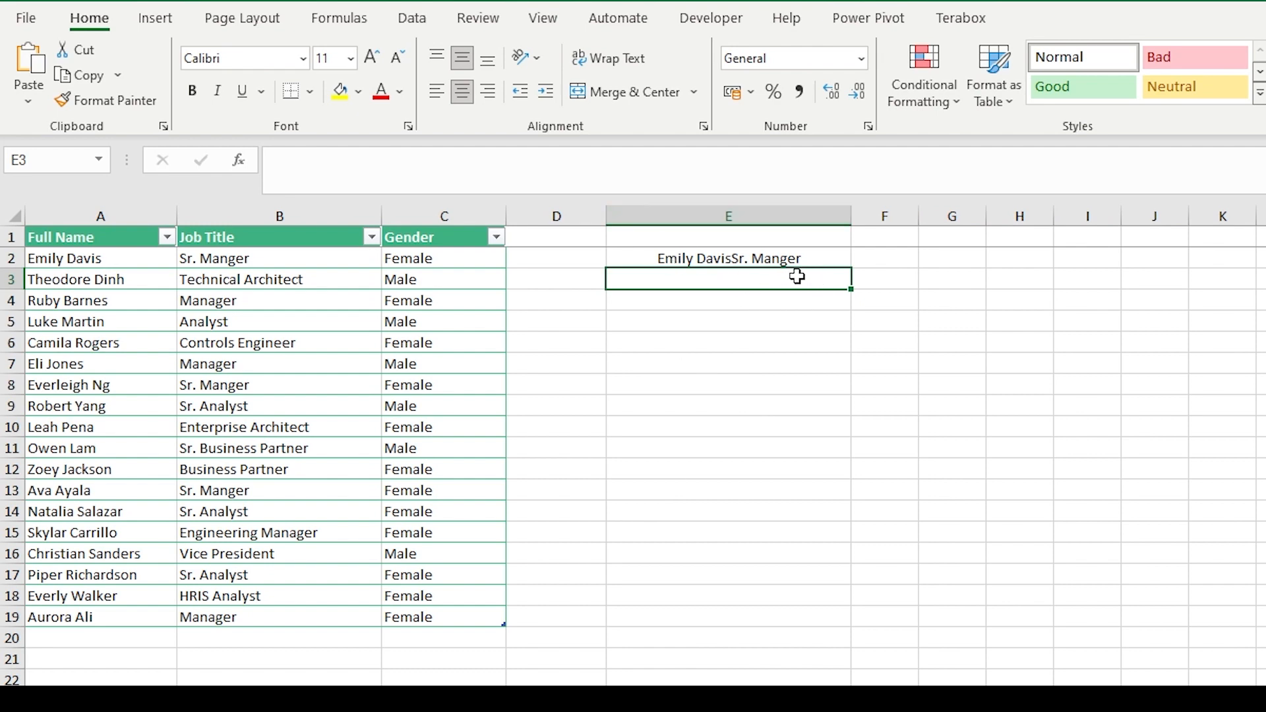
Add a space separator " " between A2 and B2 in cell E2's CONCATENATE formula
left_click(746, 258)
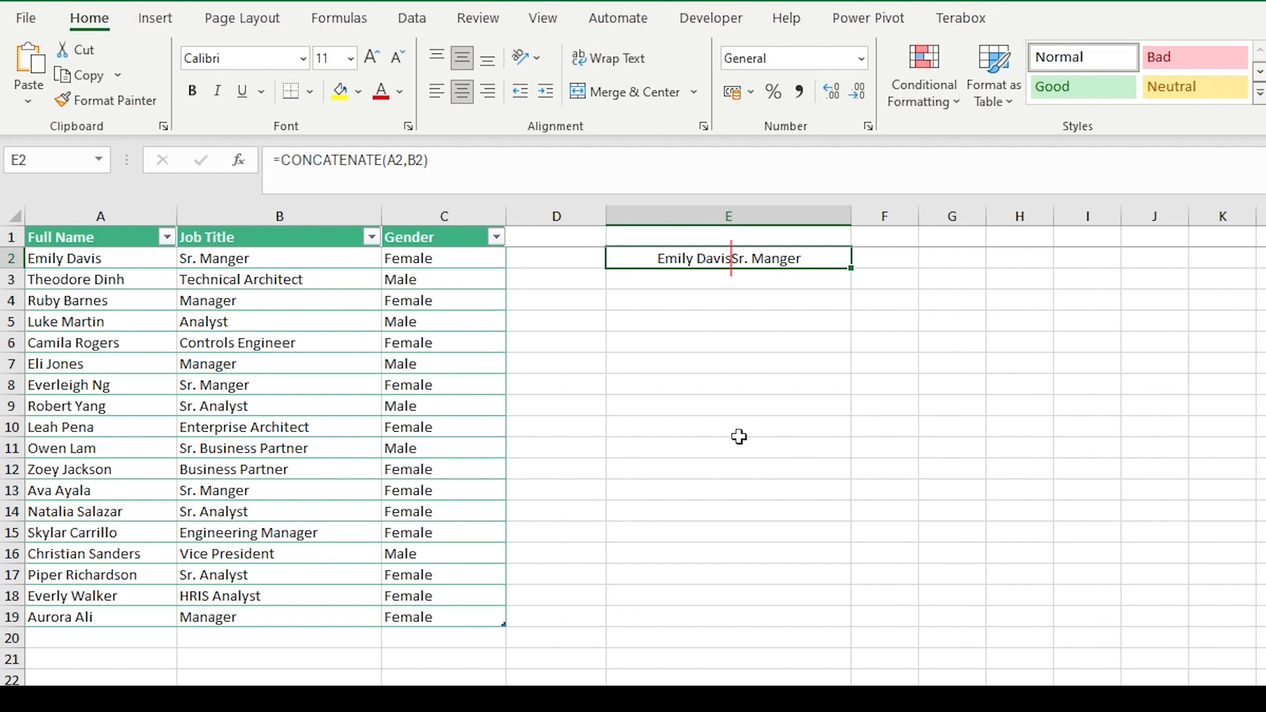
left_click(413, 160)
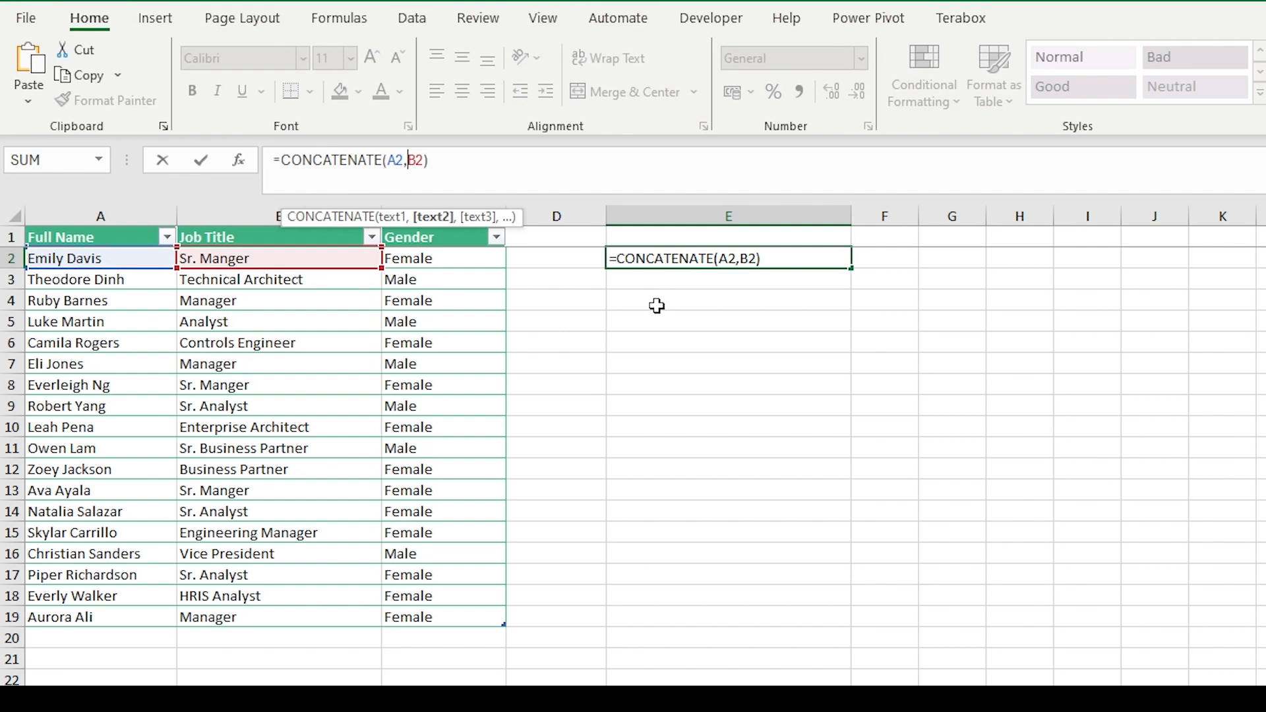
type("\" \"")
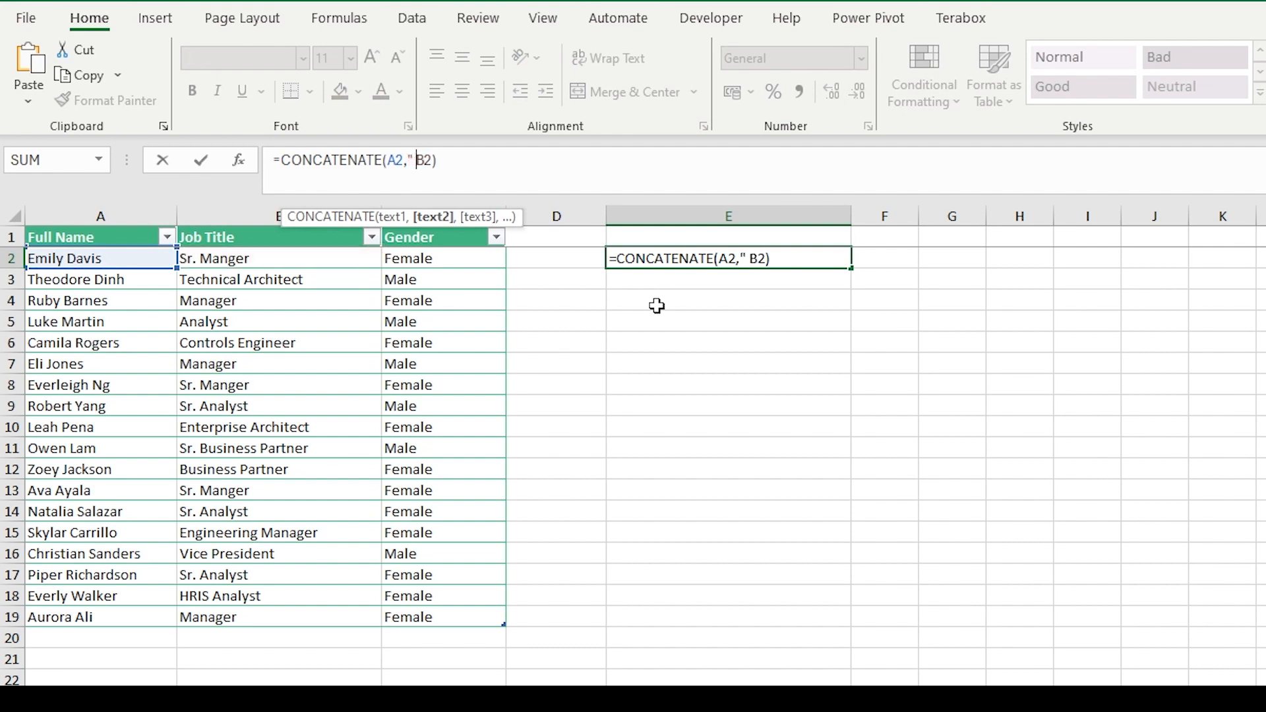
type(",")
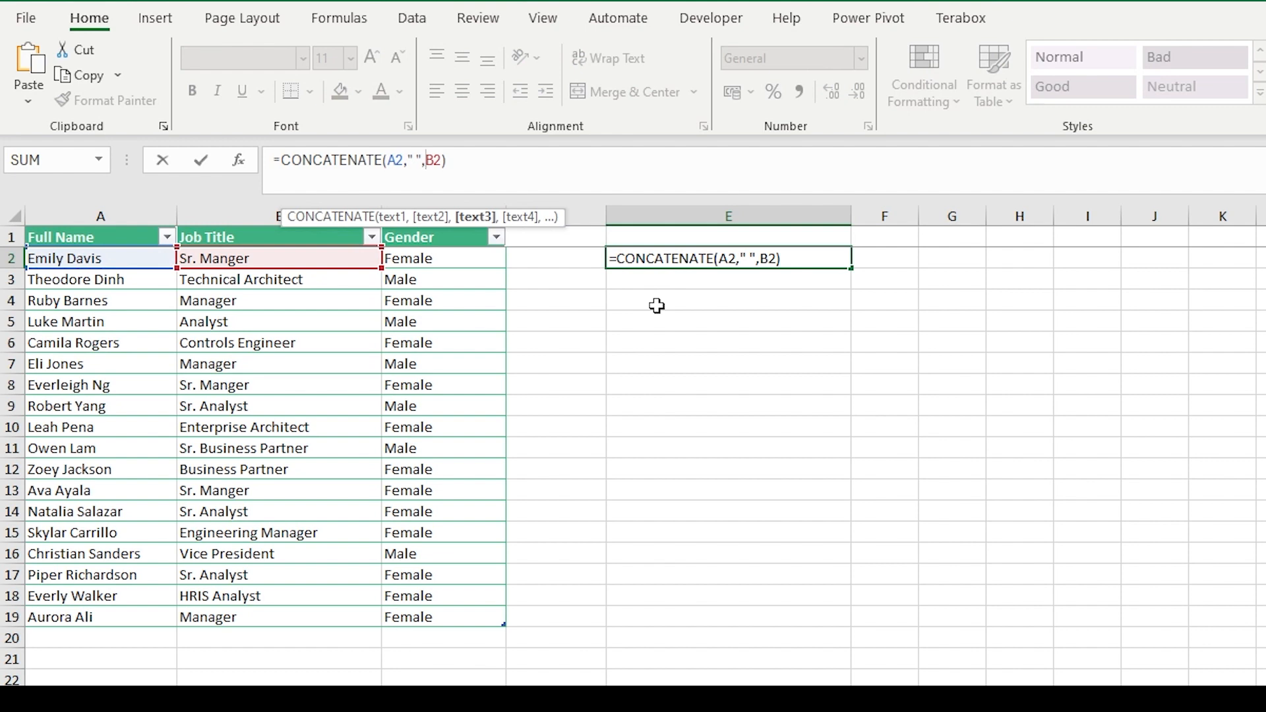
key("Return")
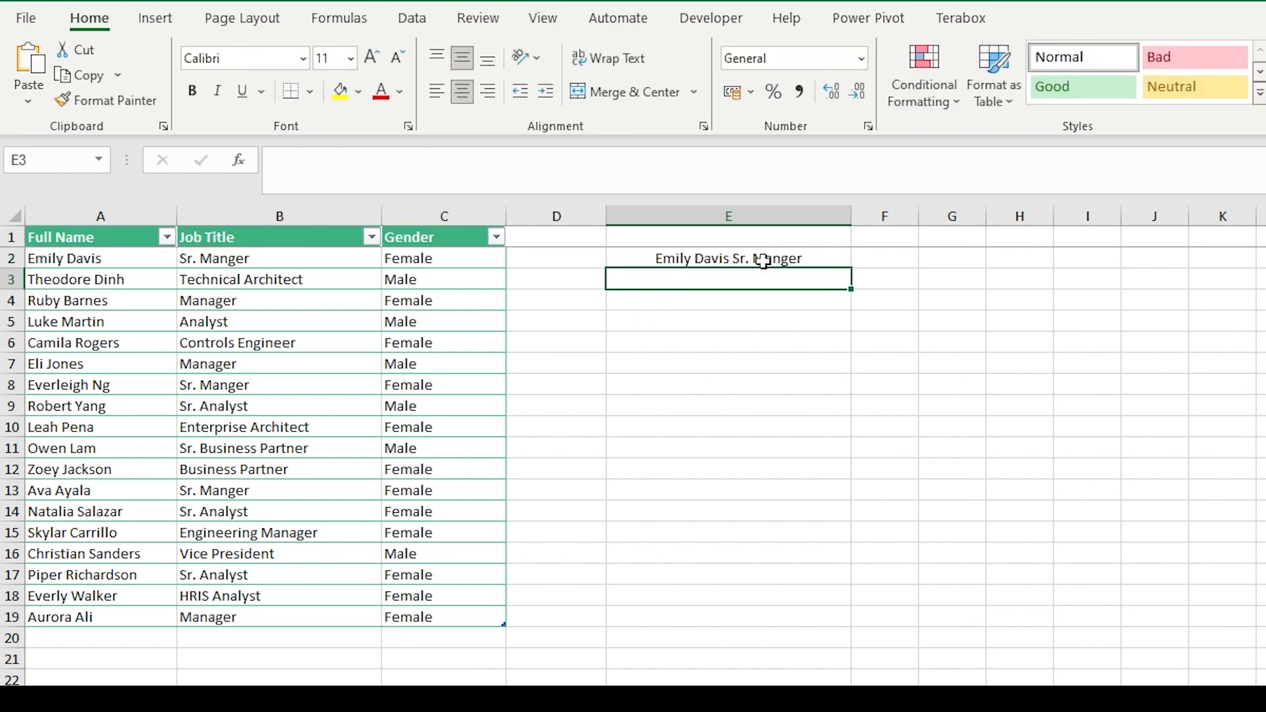
Change the separator in E2's formula to a comma and space ", " and fill the formula down to E19
left_click(710, 257)
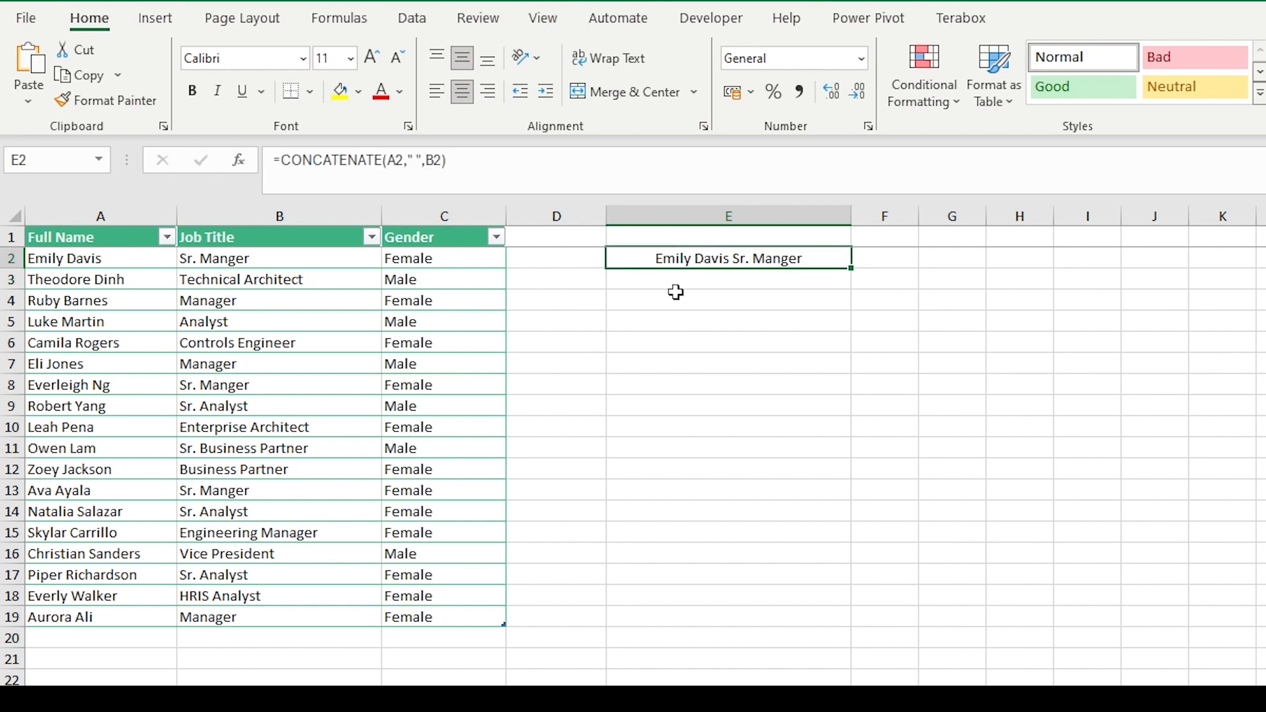
left_click(415, 160)
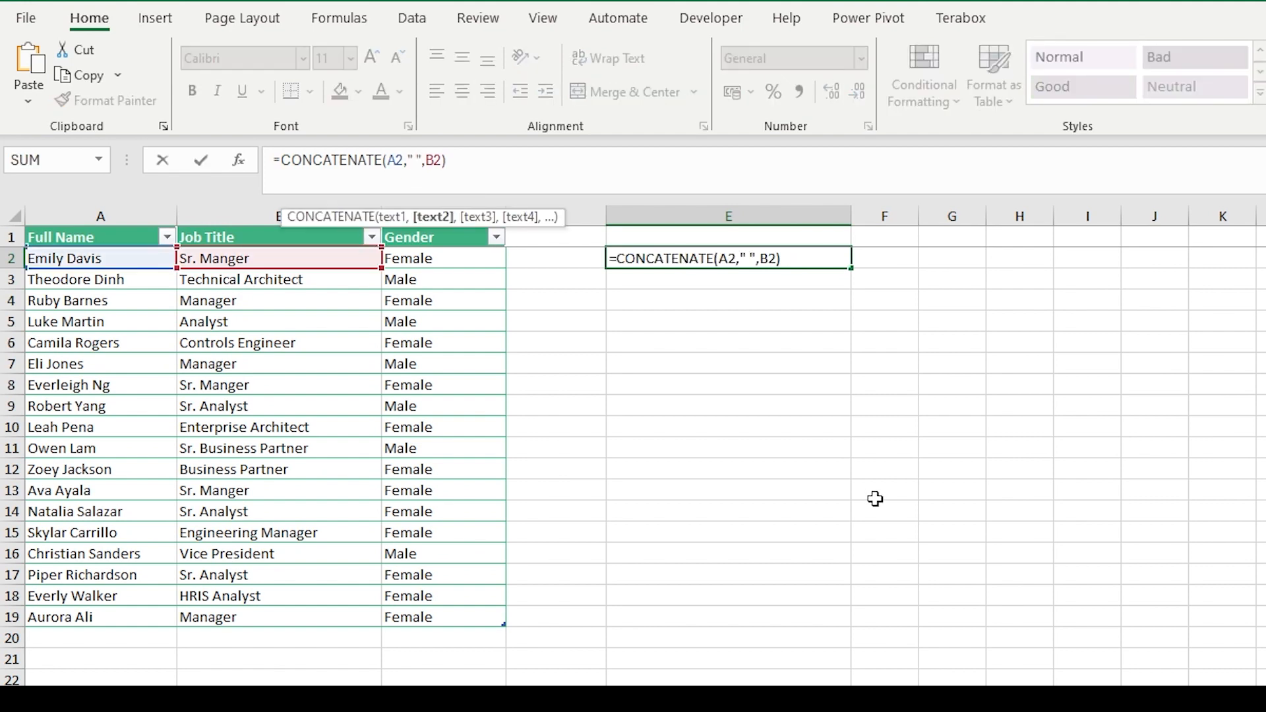
type(",")
key("Return")
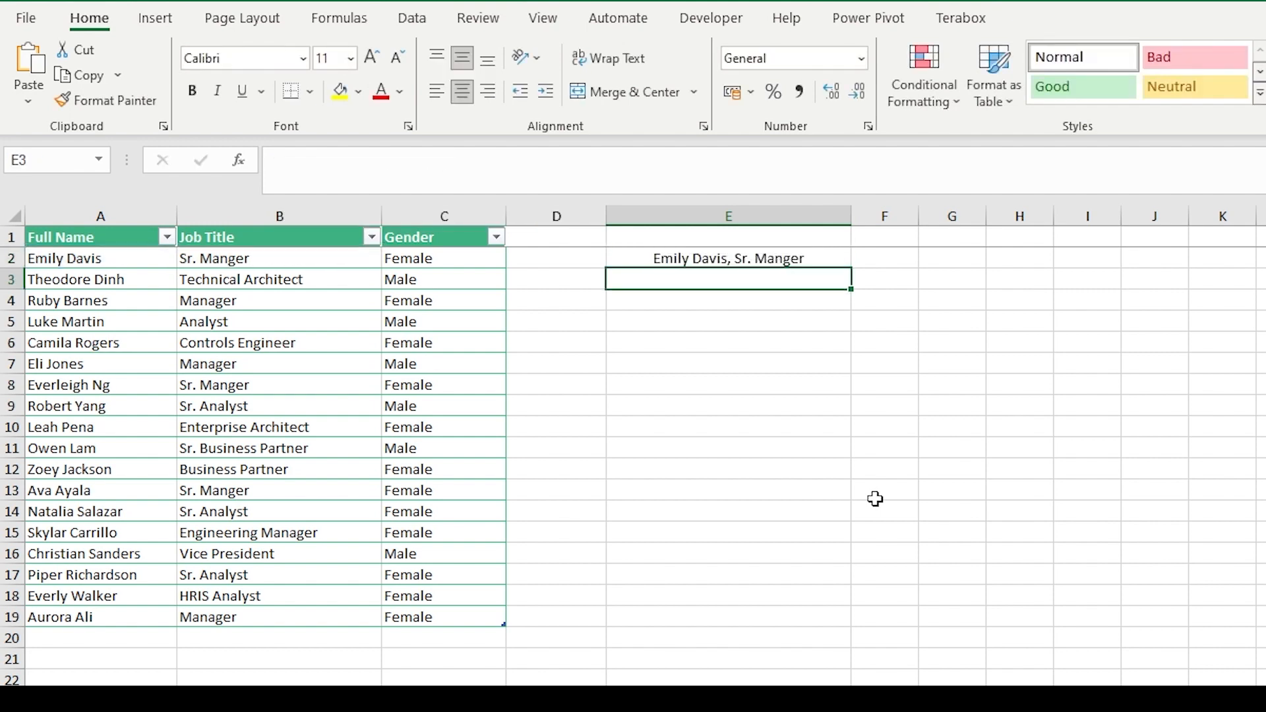
key("Up")
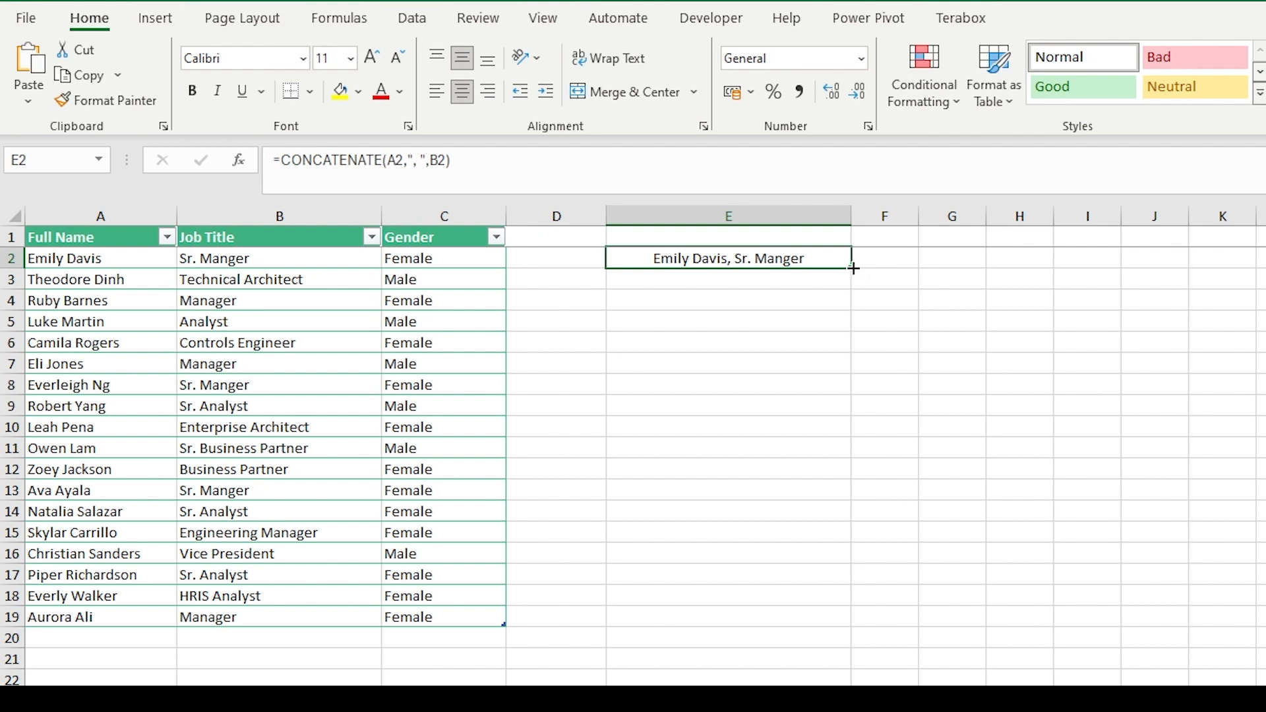
left_click_drag(851, 268, 815, 625)
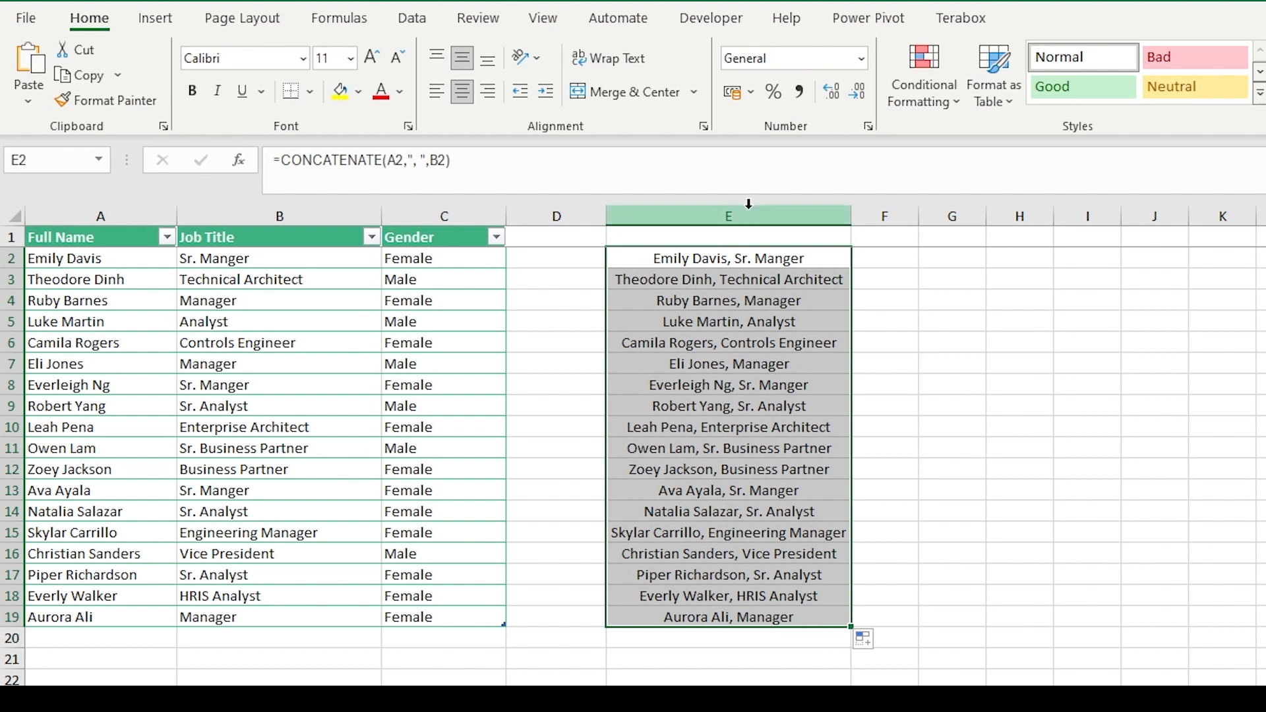
Extend cell E2's formula with the Gender value, making it =CONCATENATE(A2,", ",B2,", ",C2)
left_click(750, 260)
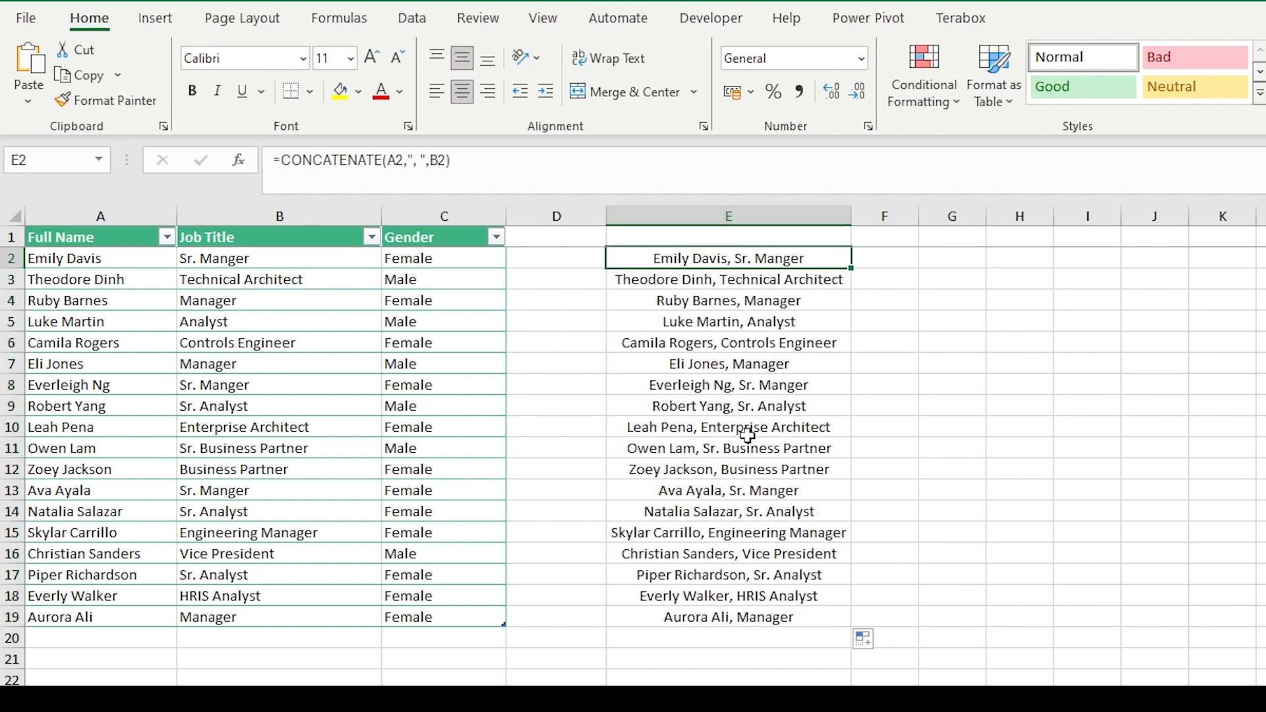
left_click(447, 160)
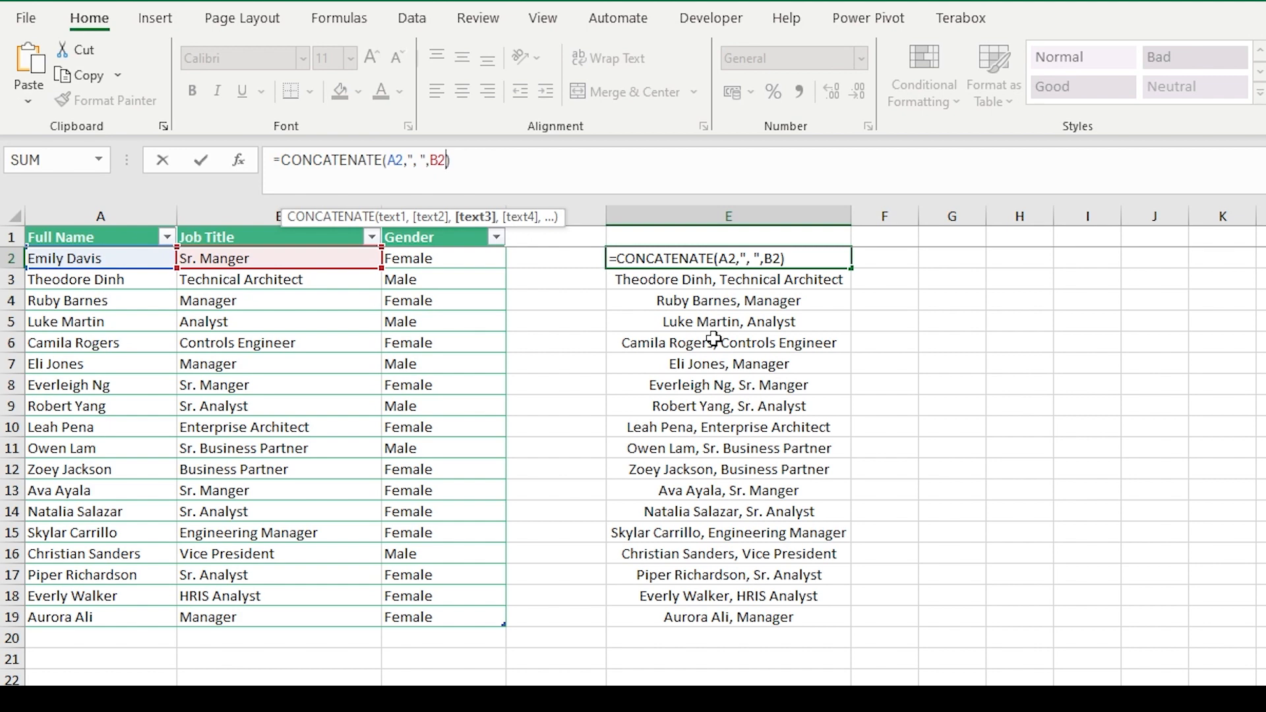
type(",\", ")
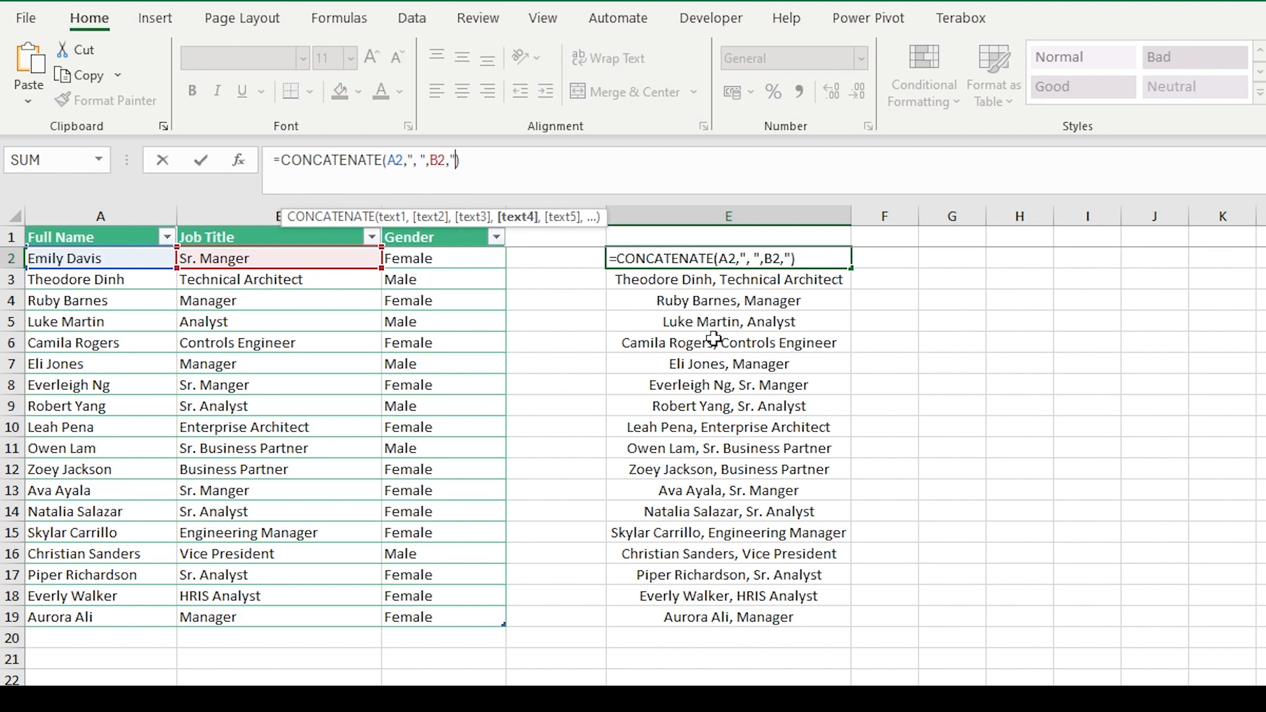
type("\",")
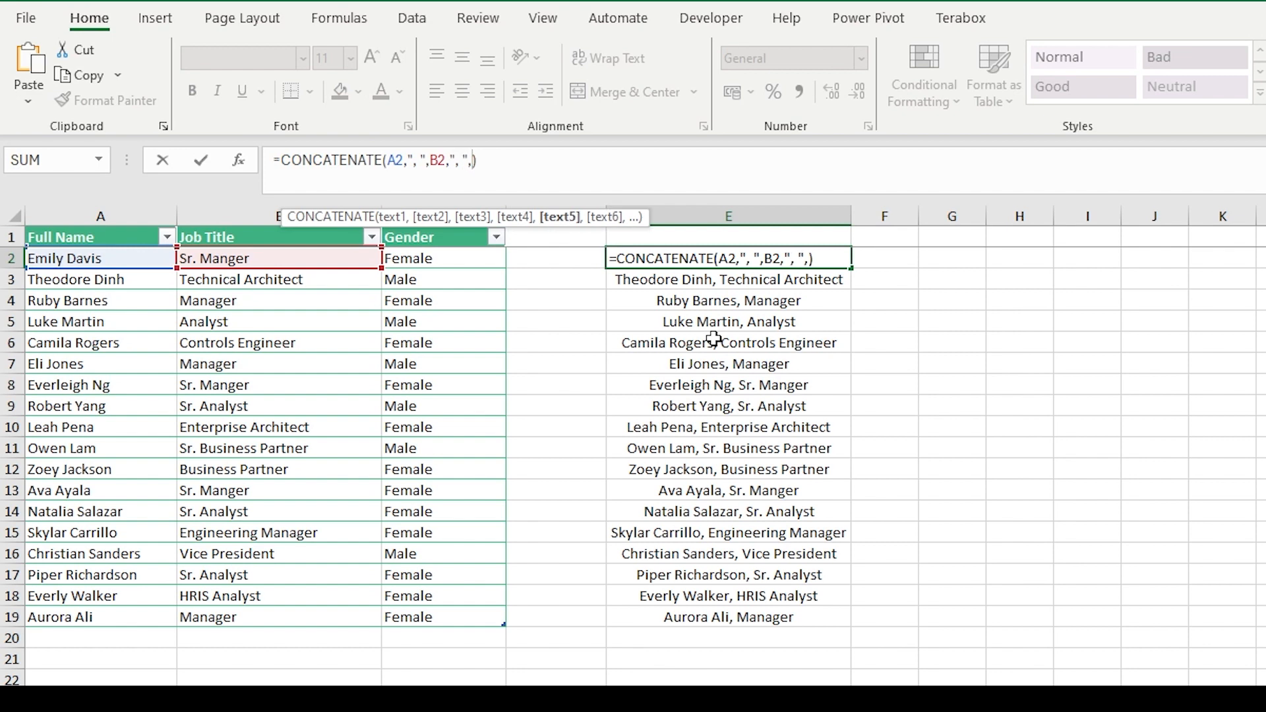
type("C2")
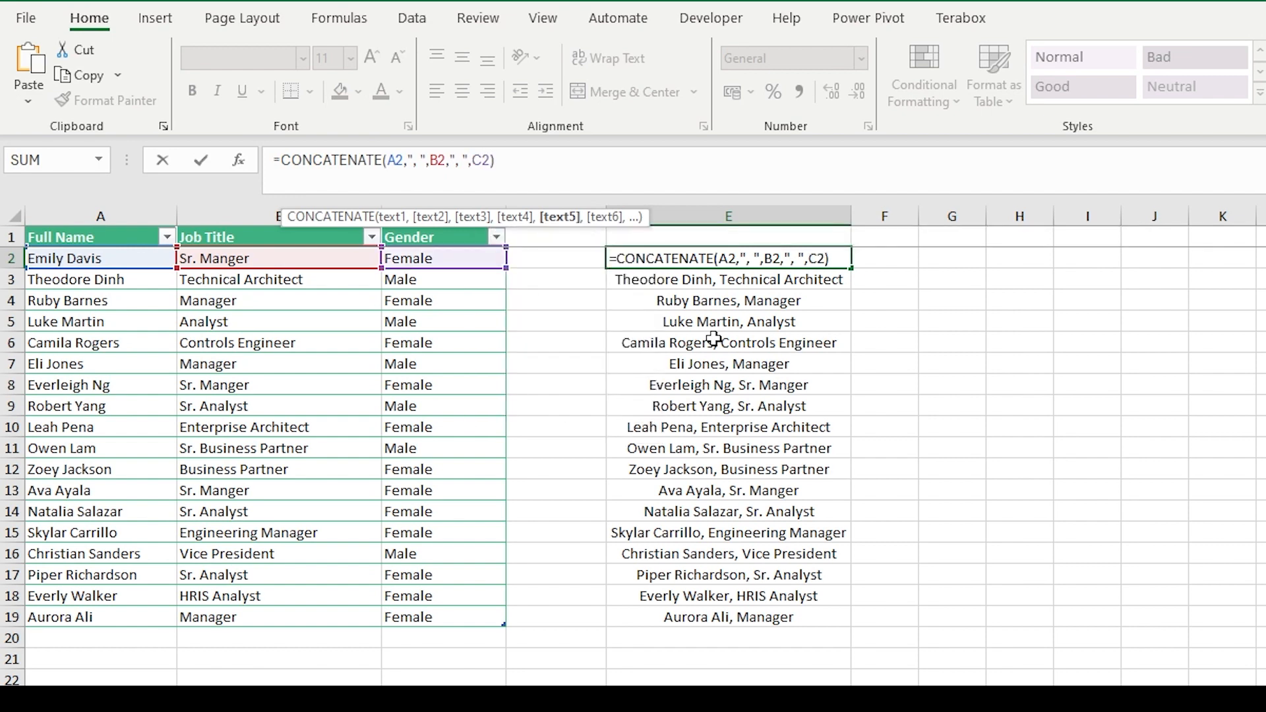
key("Return")
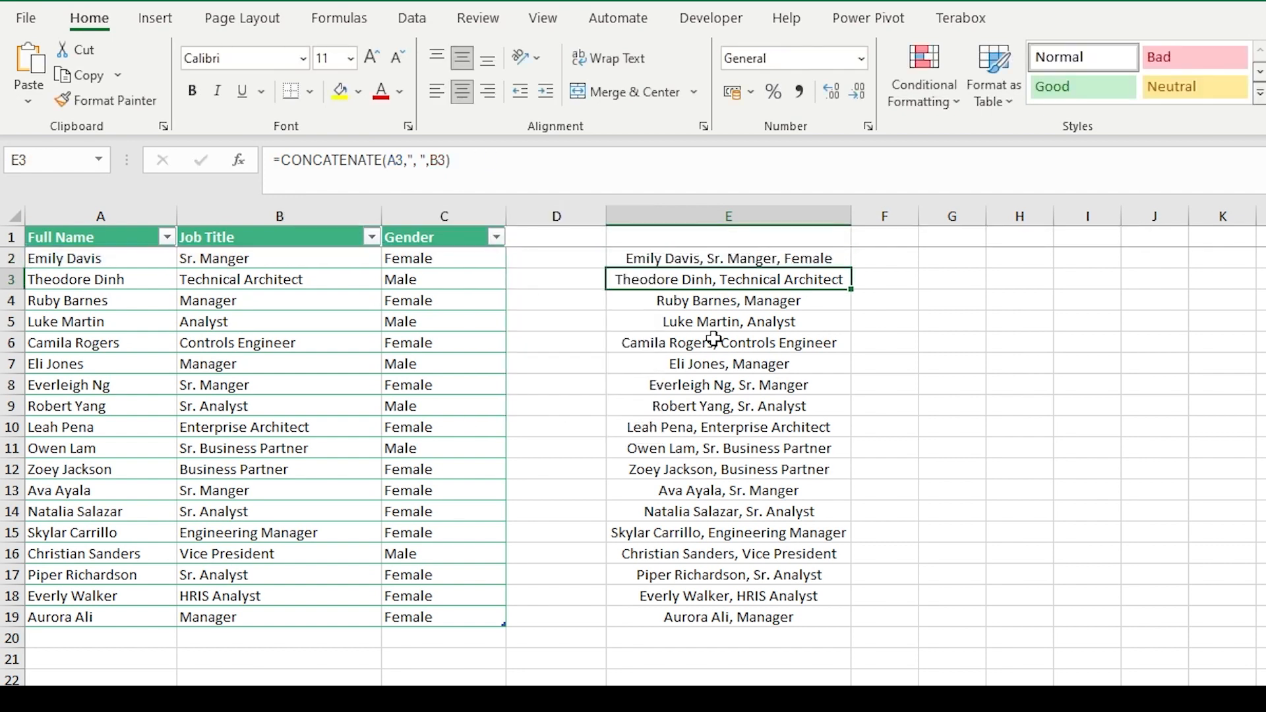
Fill the three-part formula from E2 down to E19 and widen column E to fit the longer text
key("Up")
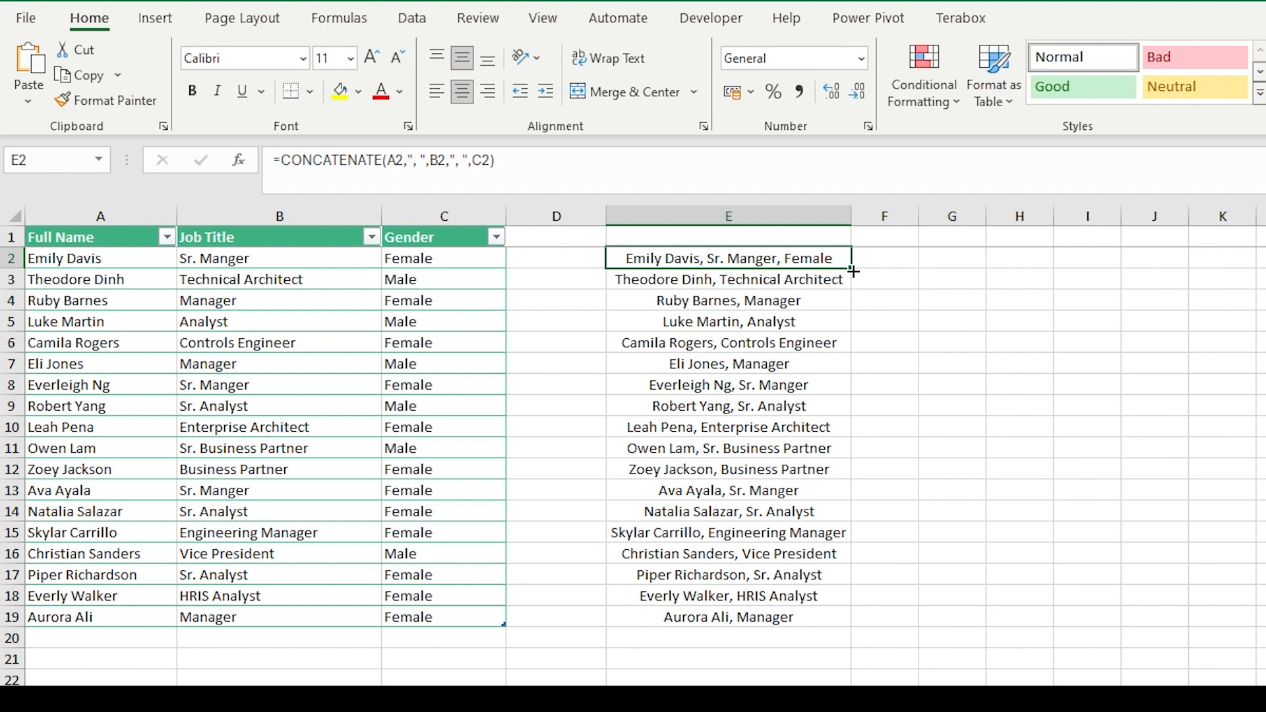
left_click_drag(854, 272, 839, 631)
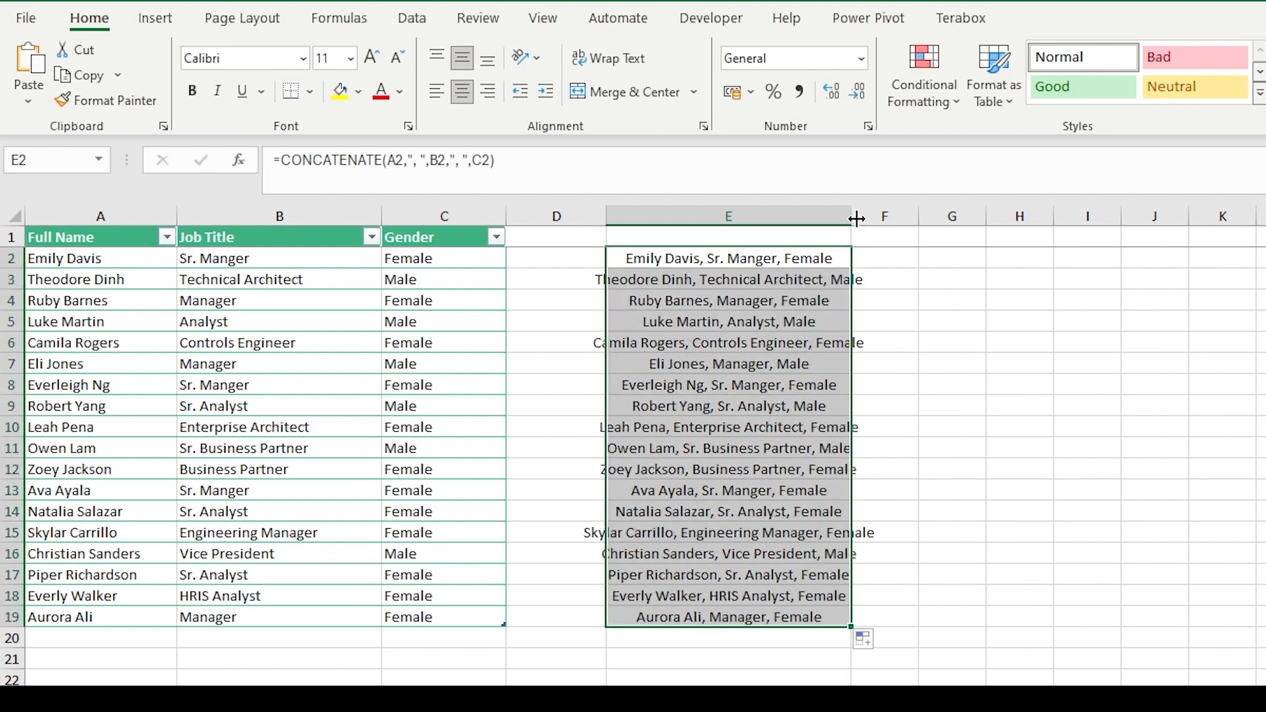
left_click_drag(852, 217, 950, 216)
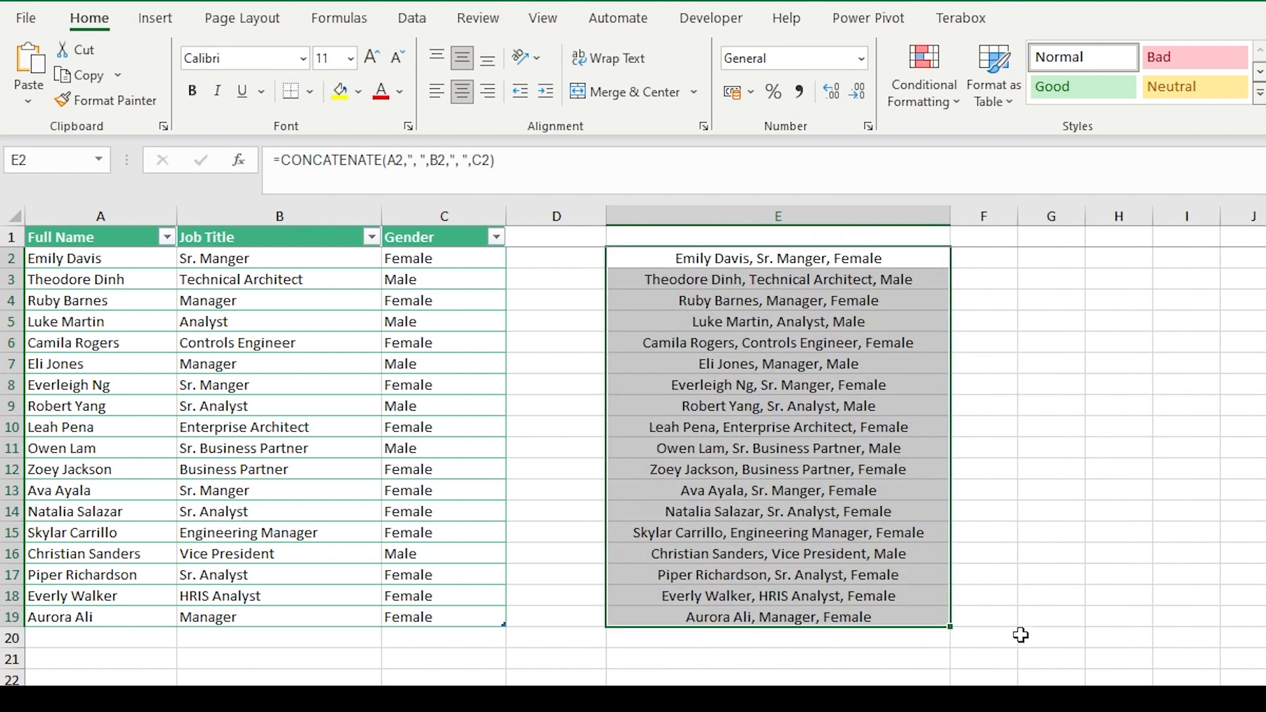